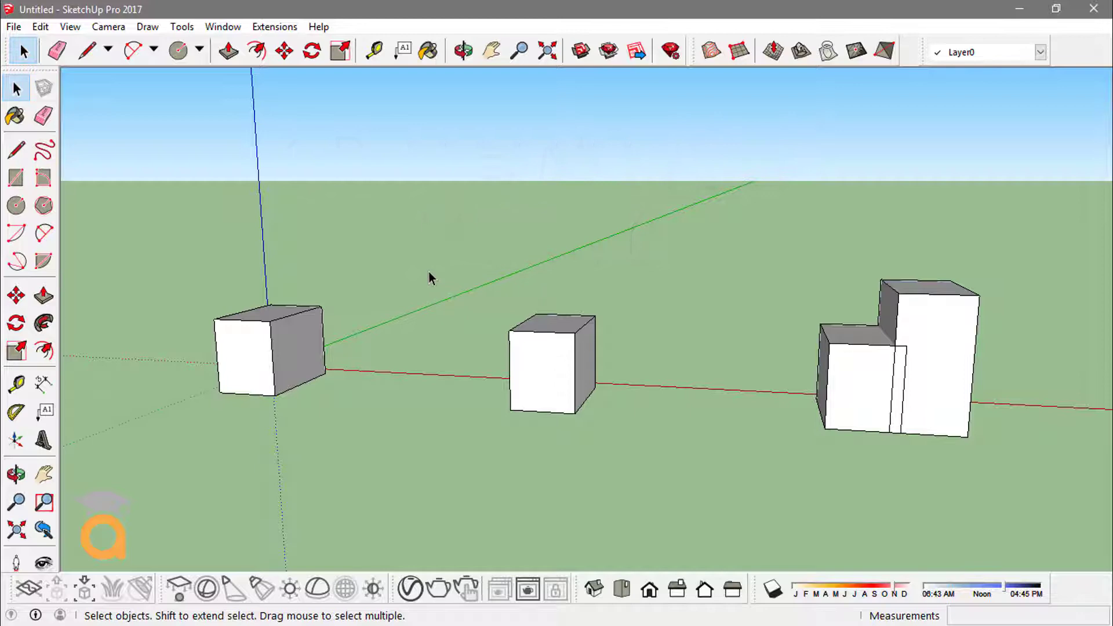
Orbit and zoom so the first plain white box fills the view.
key(o)
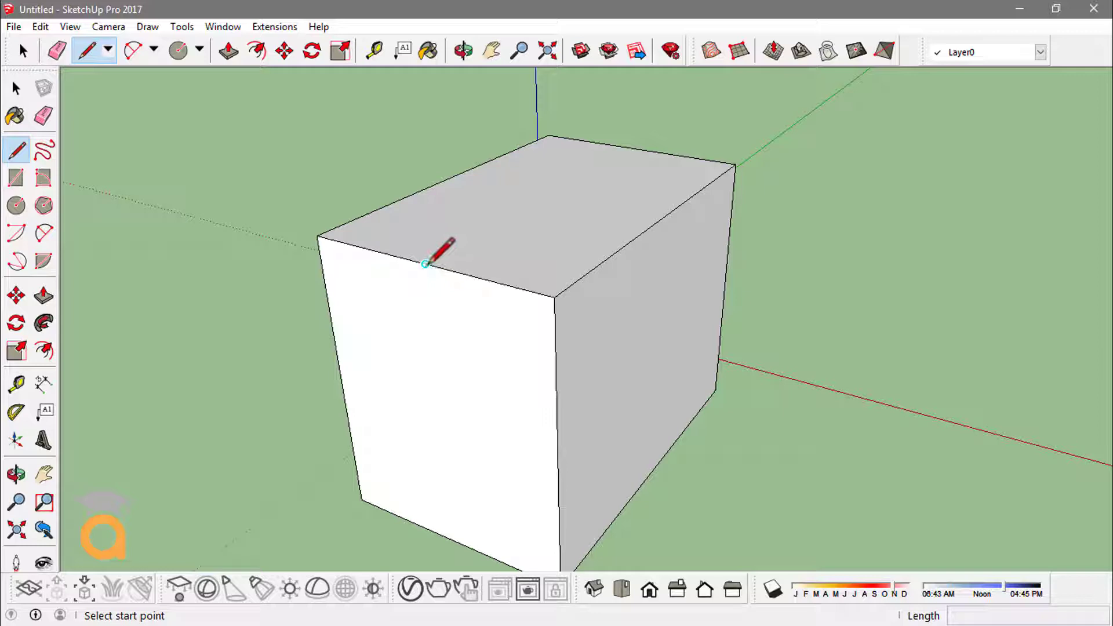
Tilt the view and draw two rectangles on the box's top face.
mouse_move(425, 264)
middle_down()
mouse_move(533, 182)
mouse_move(575, 168)
middle_up()
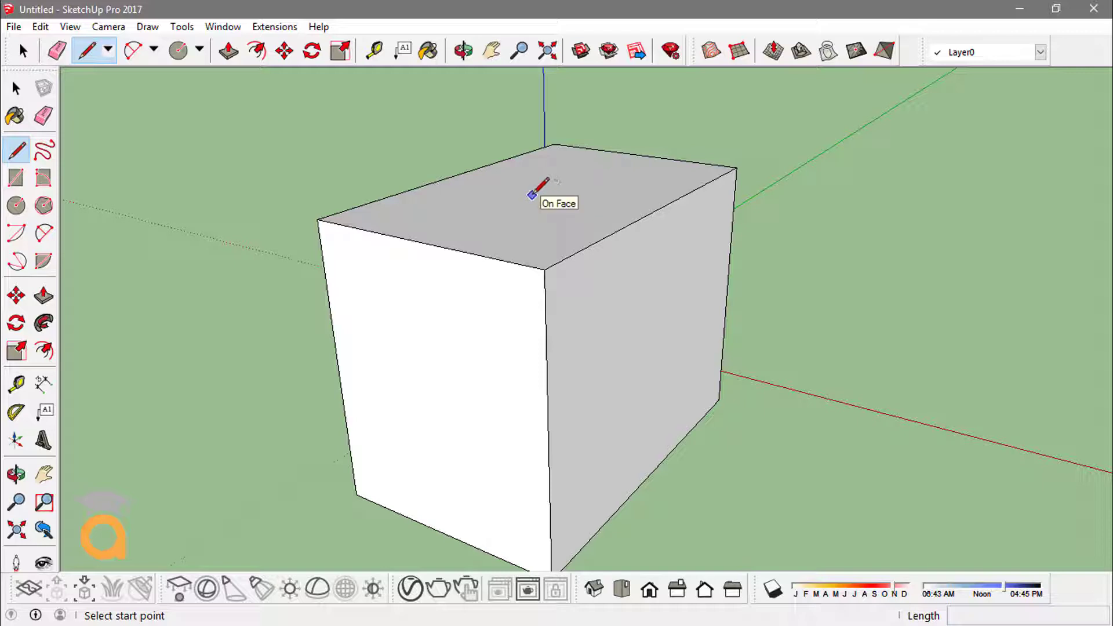
key(r)
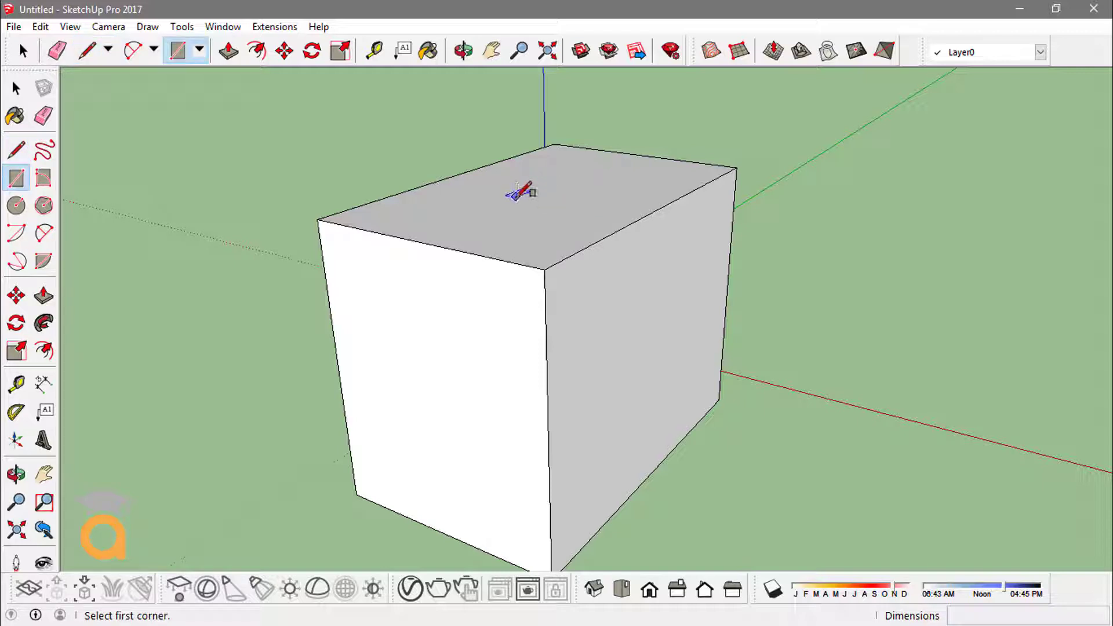
click(516, 197)
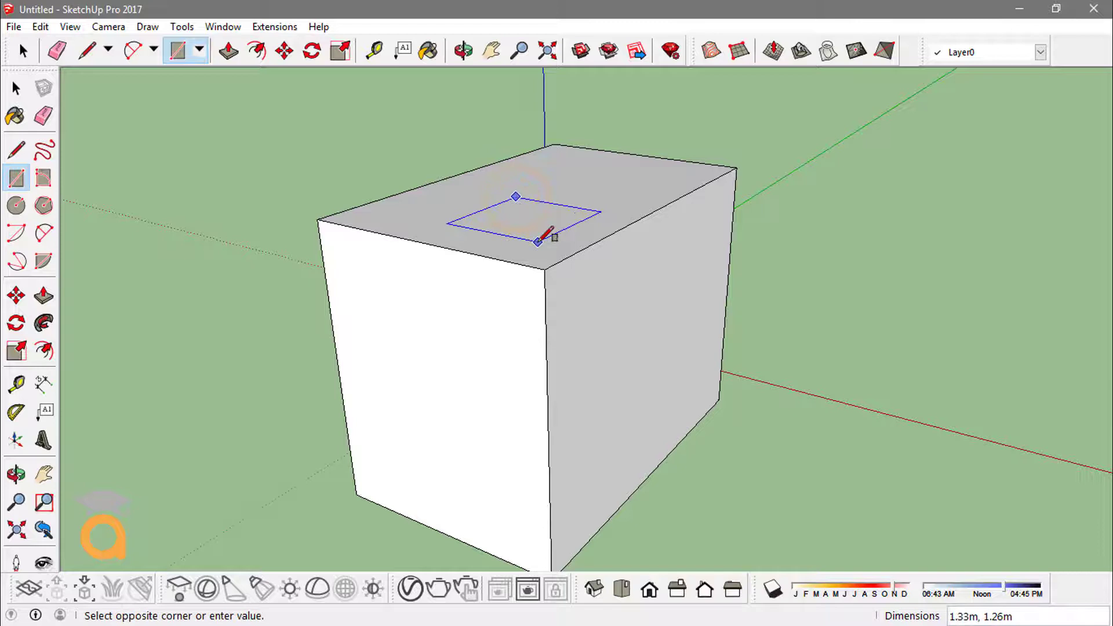
click(534, 242)
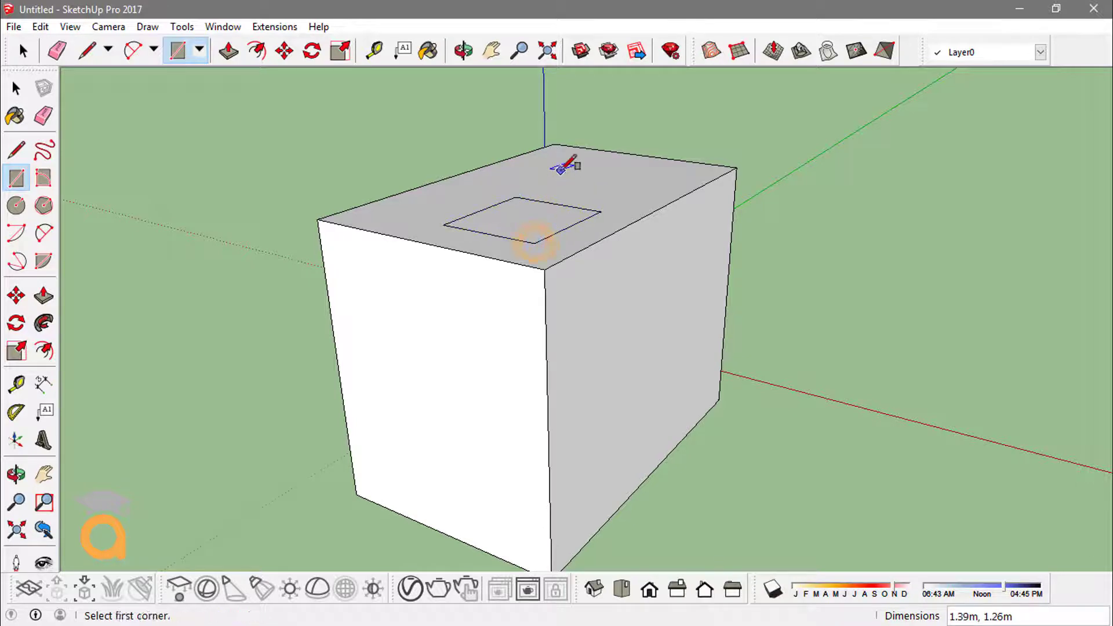
click(559, 171)
click(581, 196)
key(space)
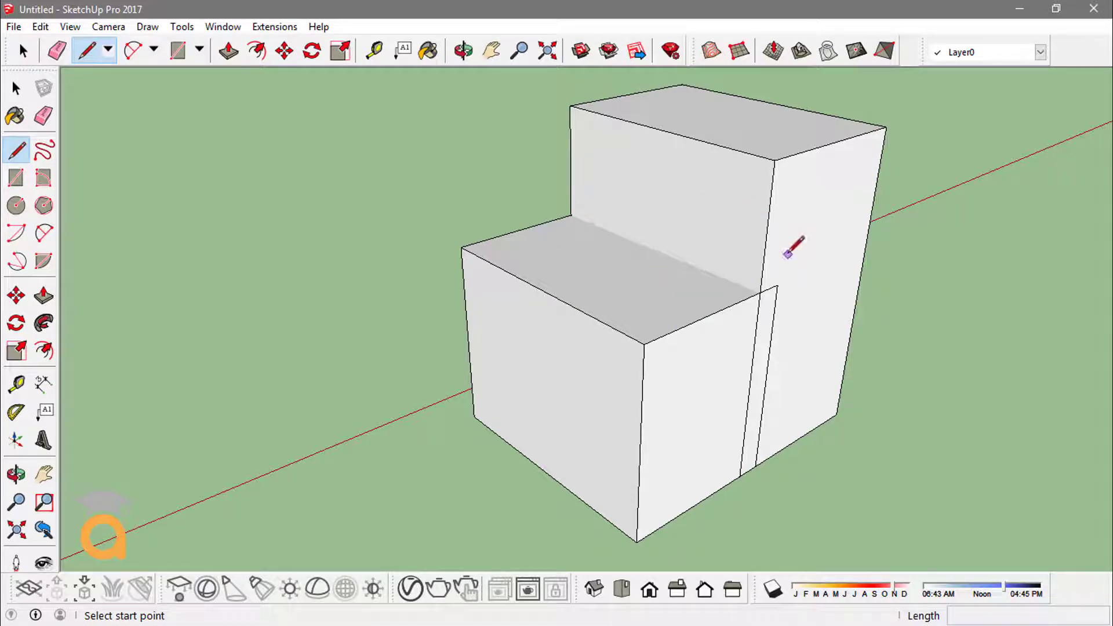
Select the upper and lower boxes and Explode them into loose geometry.
key(space)
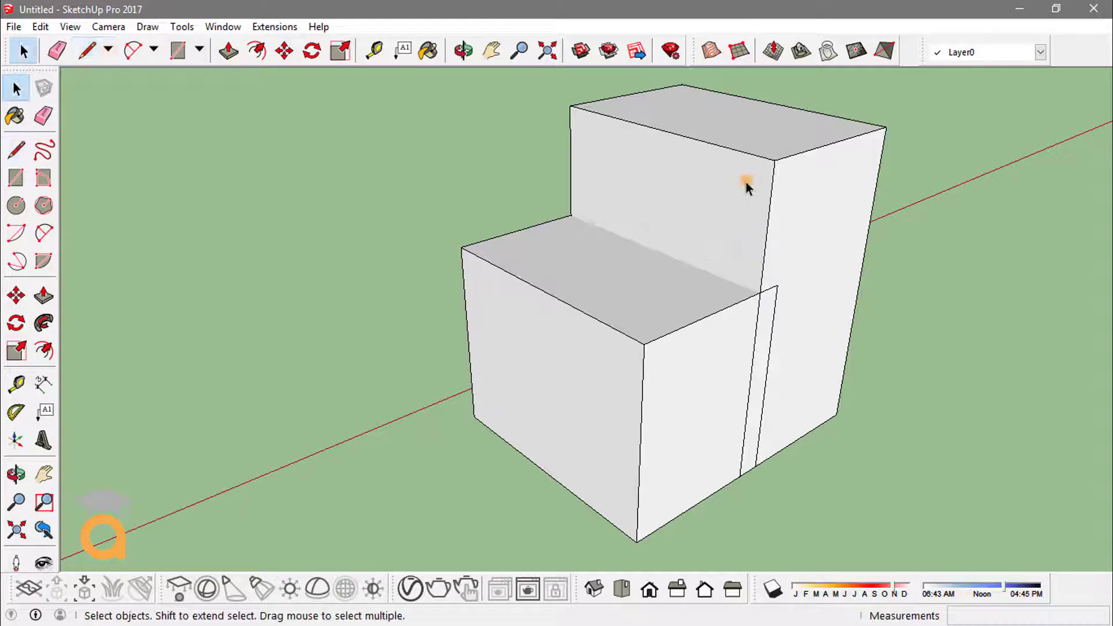
click(745, 185)
shift+click(628, 294)
right_click(628, 293)
click(691, 378)
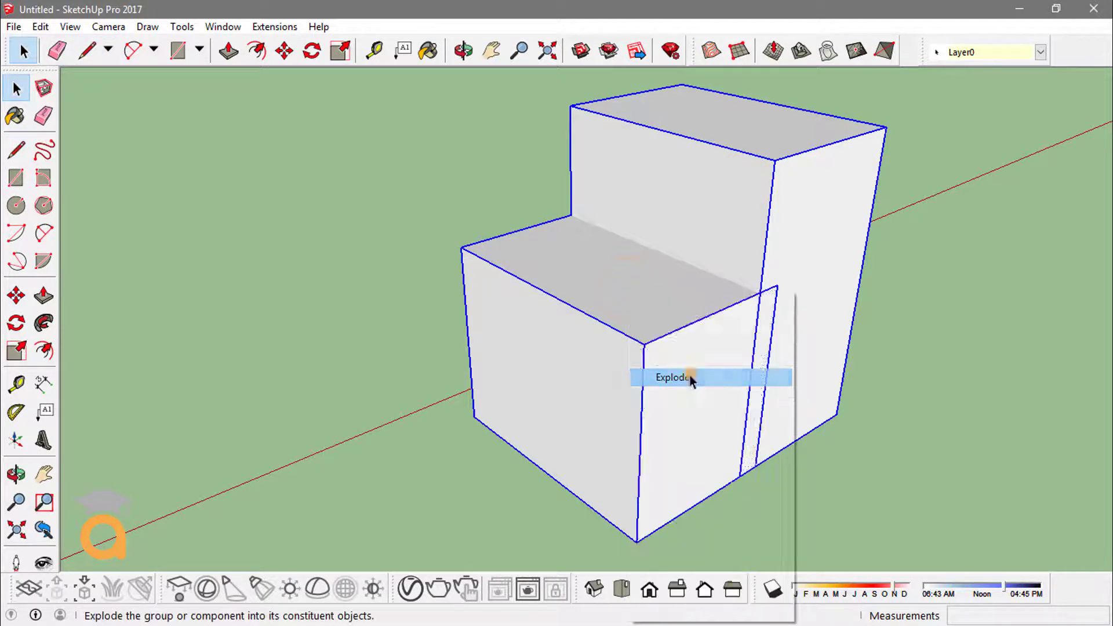
click(959, 249)
key(l)
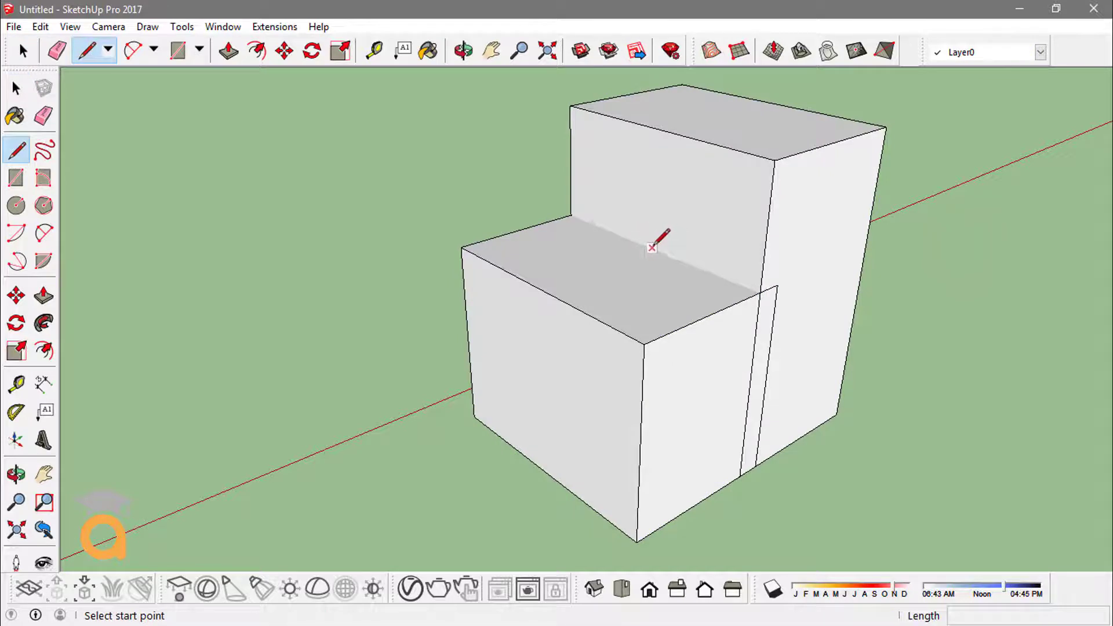
key(space)
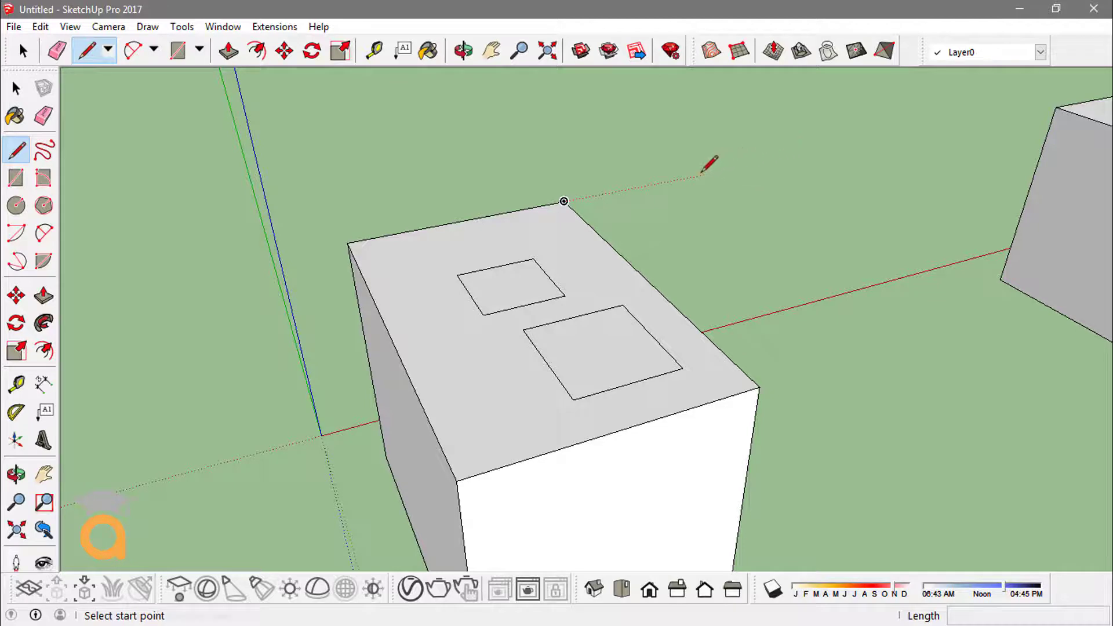
Draw a line from the top corner's red inference, parallel to the box's right top edge.
click(689, 178)
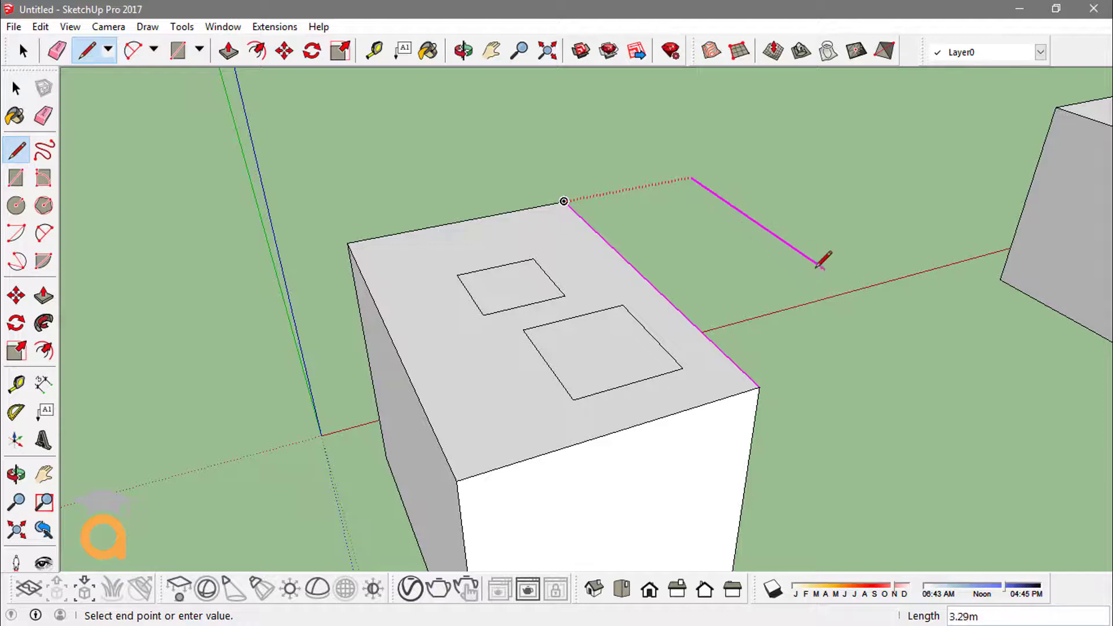
mouse_move(830, 259)
middle_down()
mouse_move(794, 231)
mouse_move(875, 284)
middle_up()
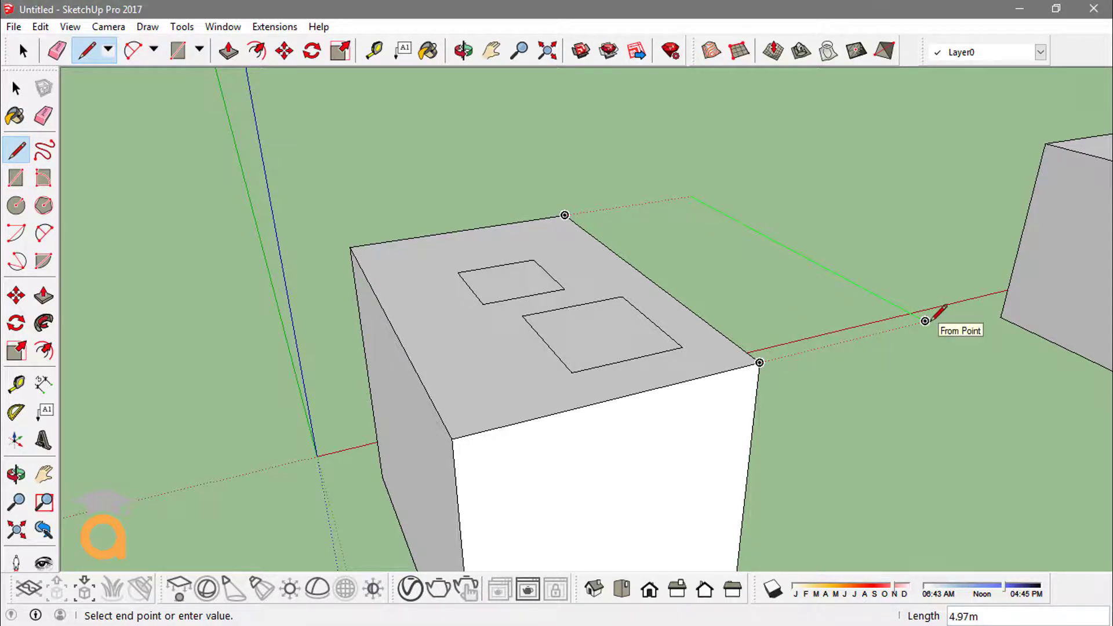
click(925, 320)
key(Escape)
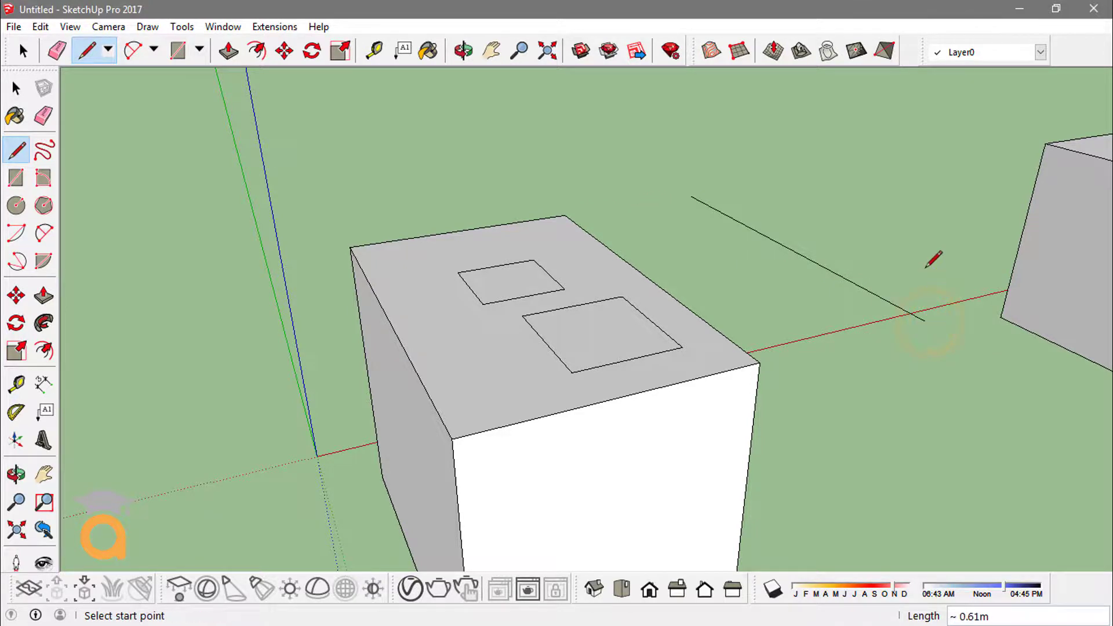
key(space)
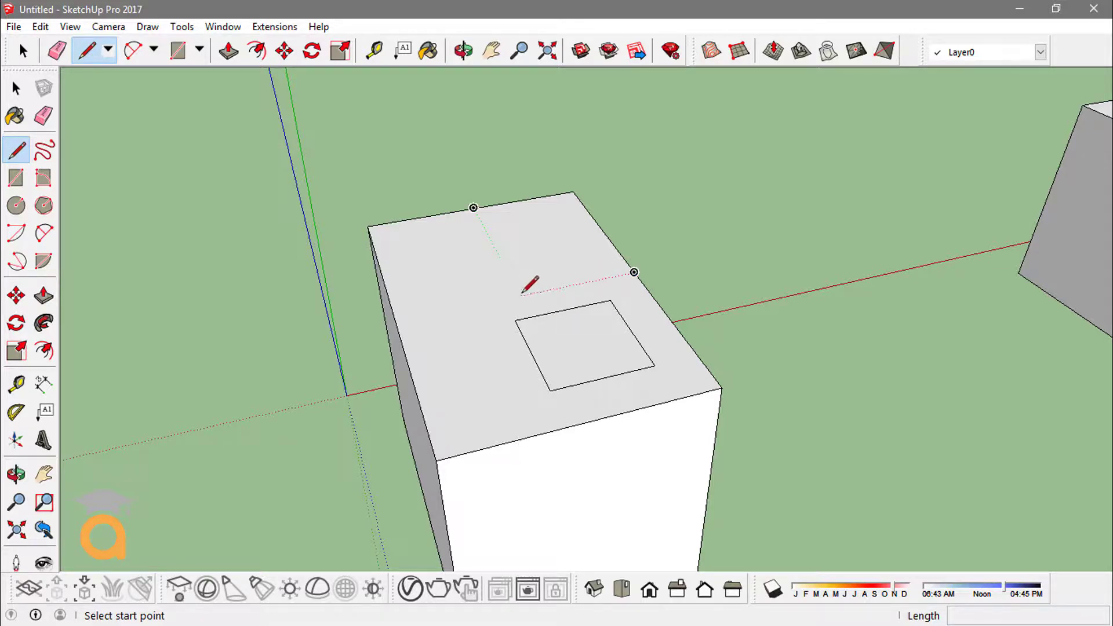
Pick the top face's centre inference, then set a square's first corner on the front face.
click(522, 294)
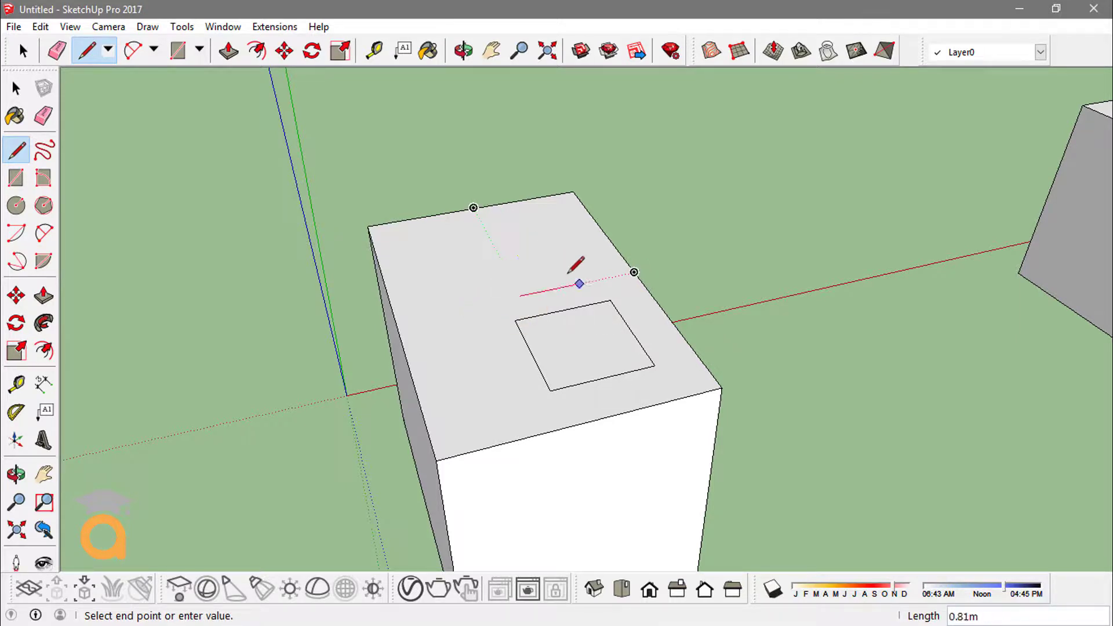
key(r)
click(479, 204)
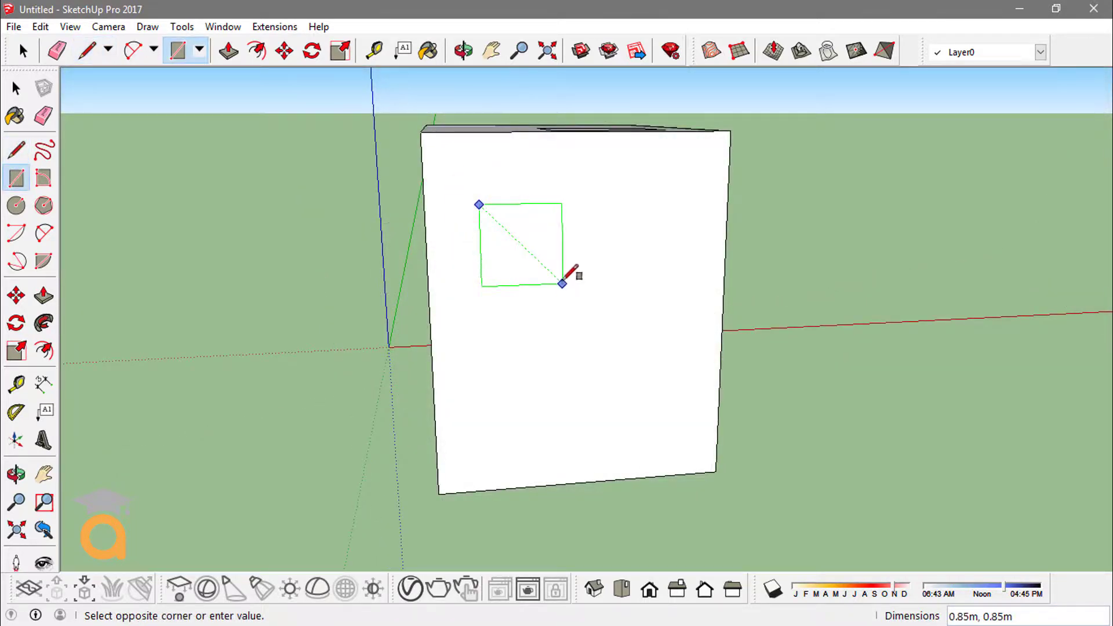
Complete the 0.85m square and add a 1.49m by 0.86m rectangle at right.
click(549, 271)
click(632, 212)
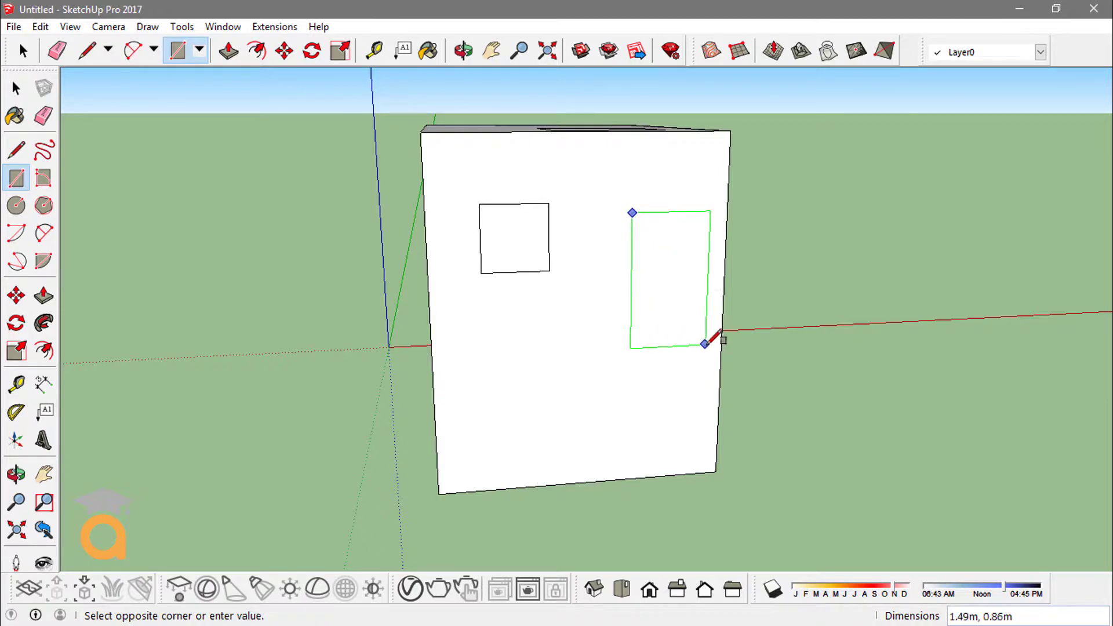
click(709, 342)
Round the front face's top-left corner with a tangent 2 Point Arc.
key(p)
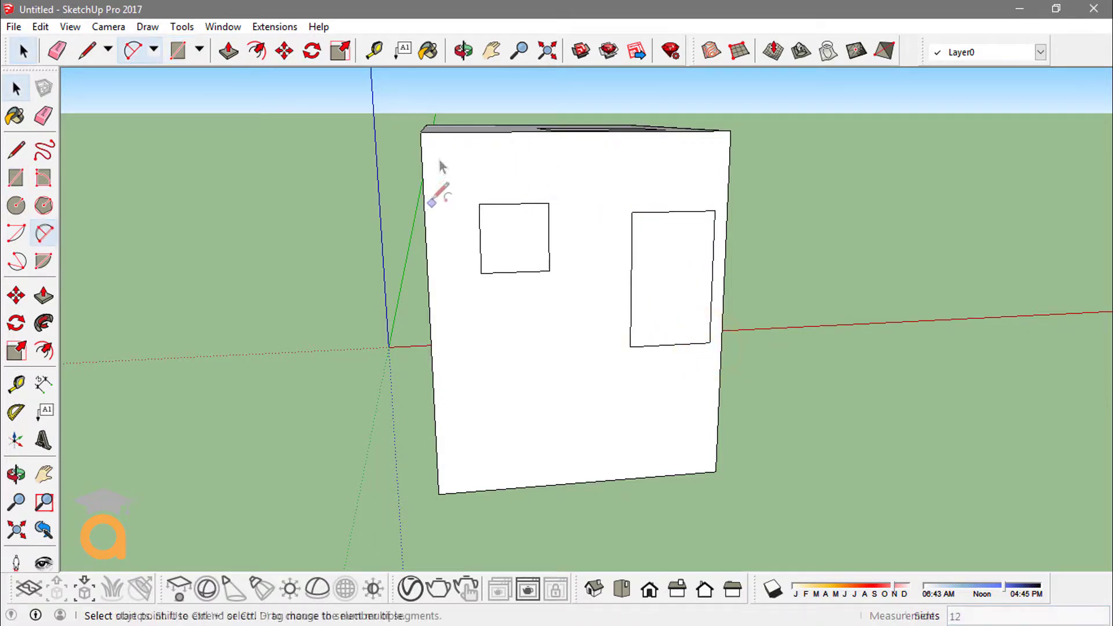
click(423, 205)
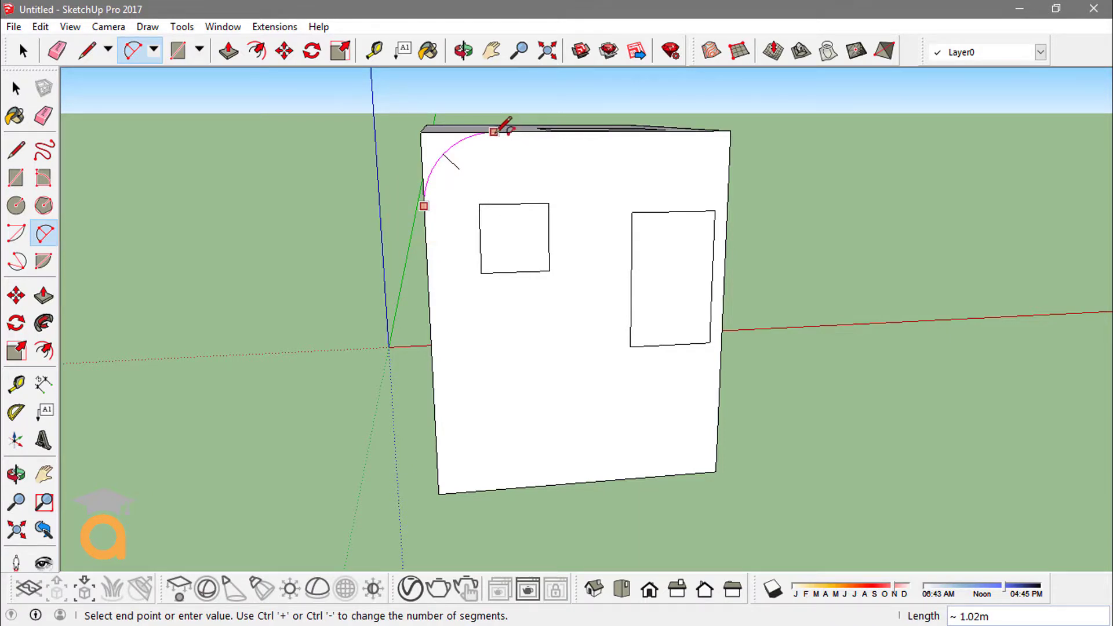
click(491, 131)
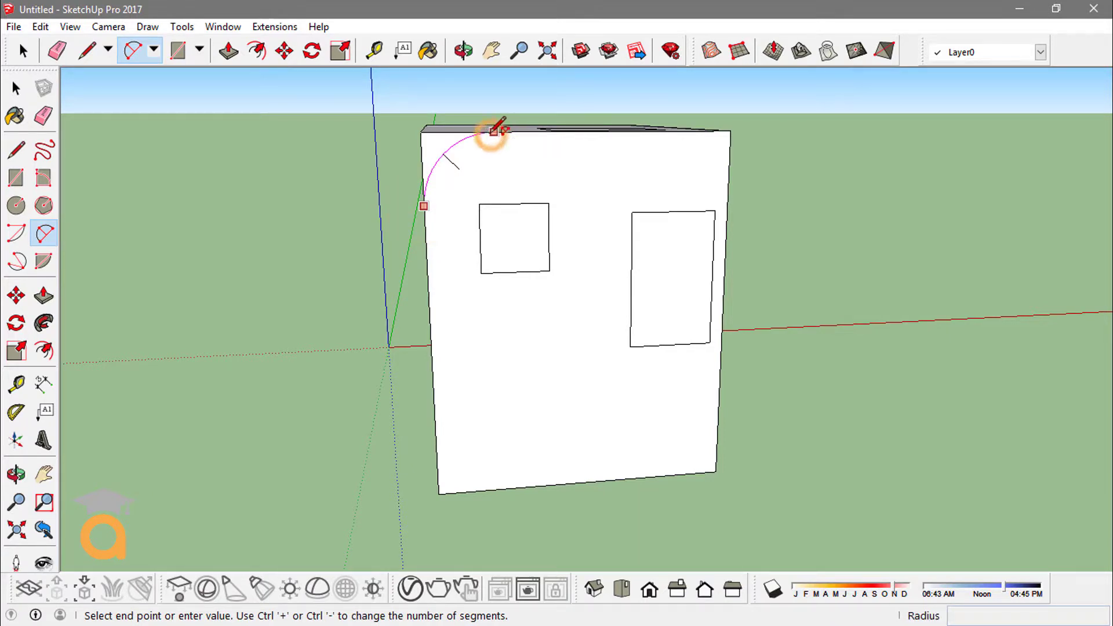
click(470, 135)
click(471, 133)
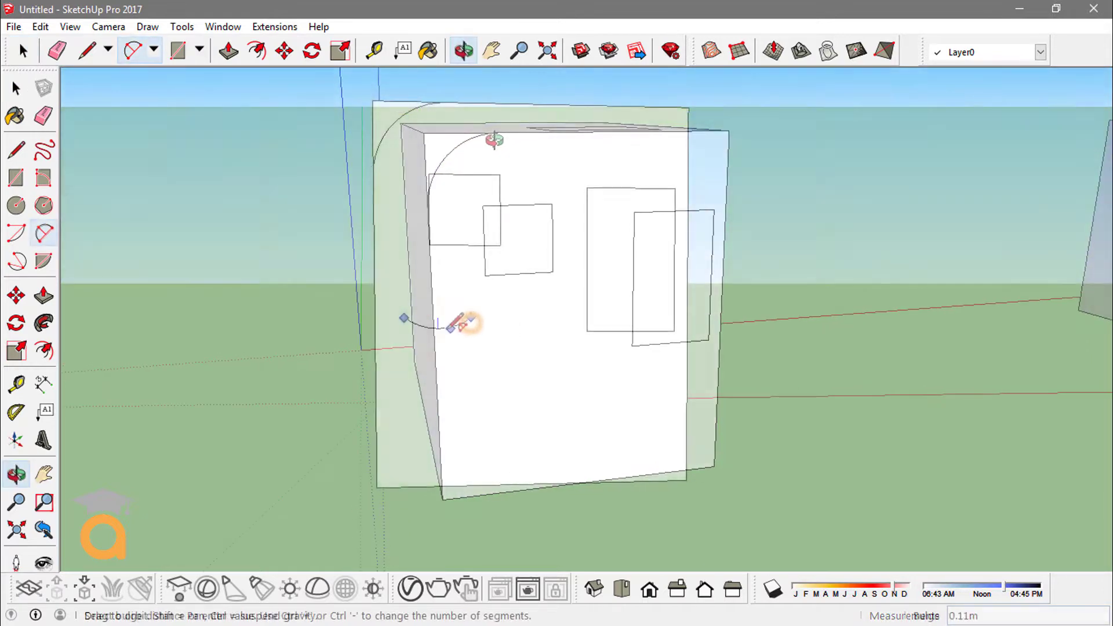
Draw a half-circle arc below the square and orbit to review the scene.
click(471, 317)
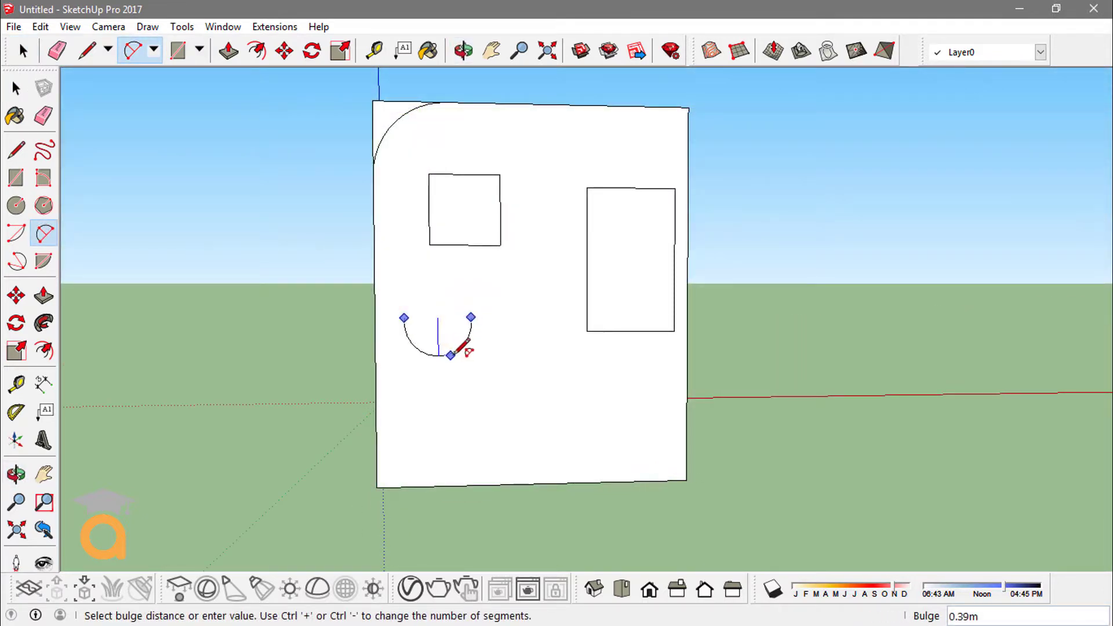
click(456, 349)
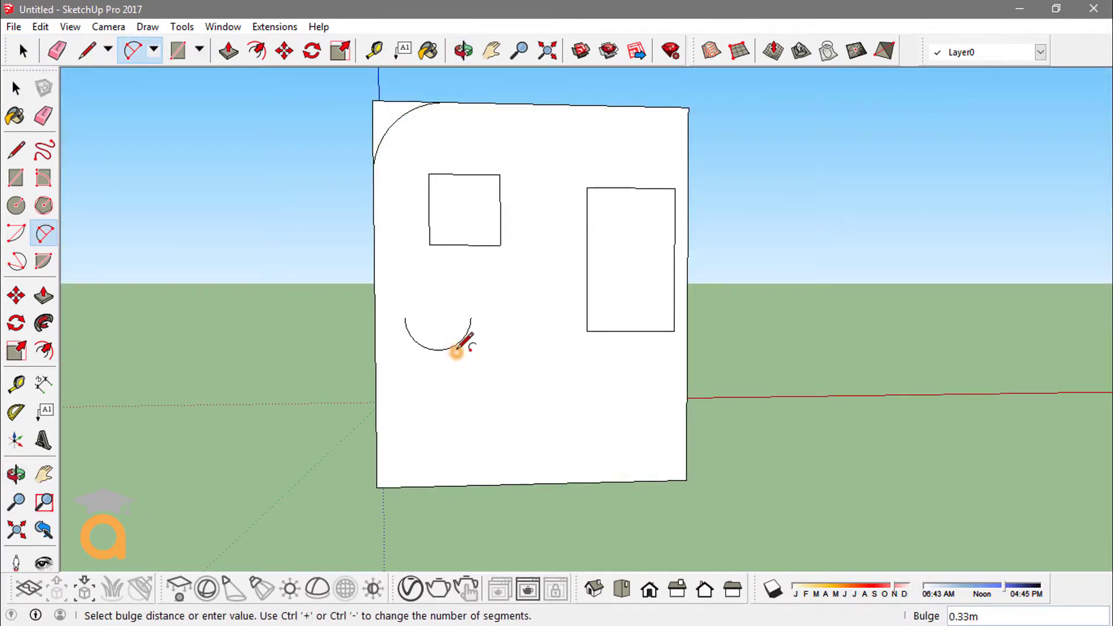
middle_drag(462, 326, 494, 365)
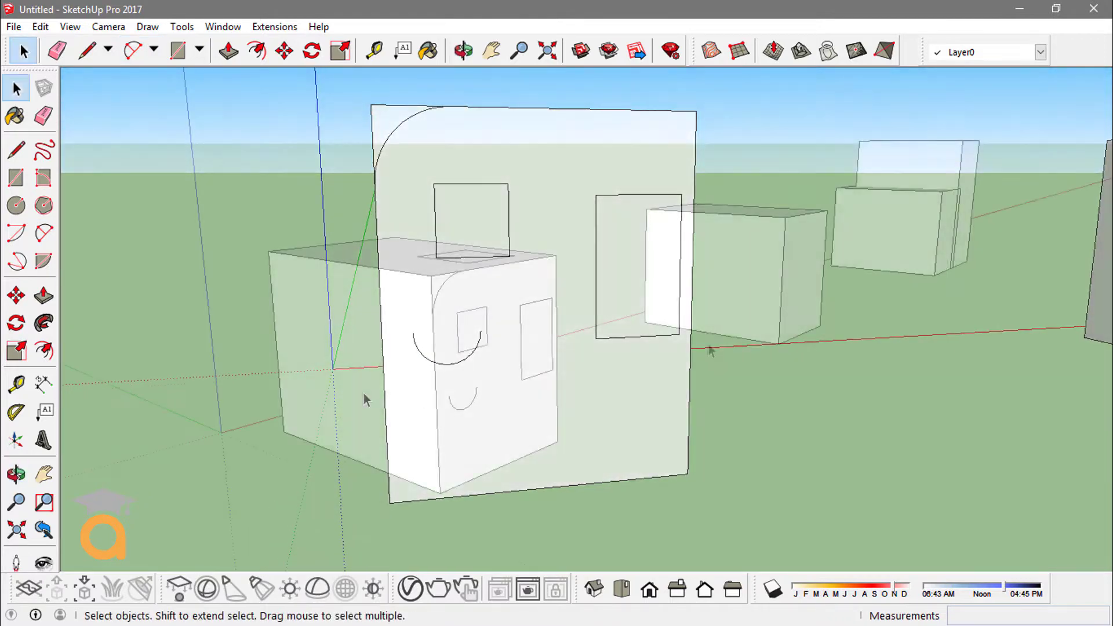